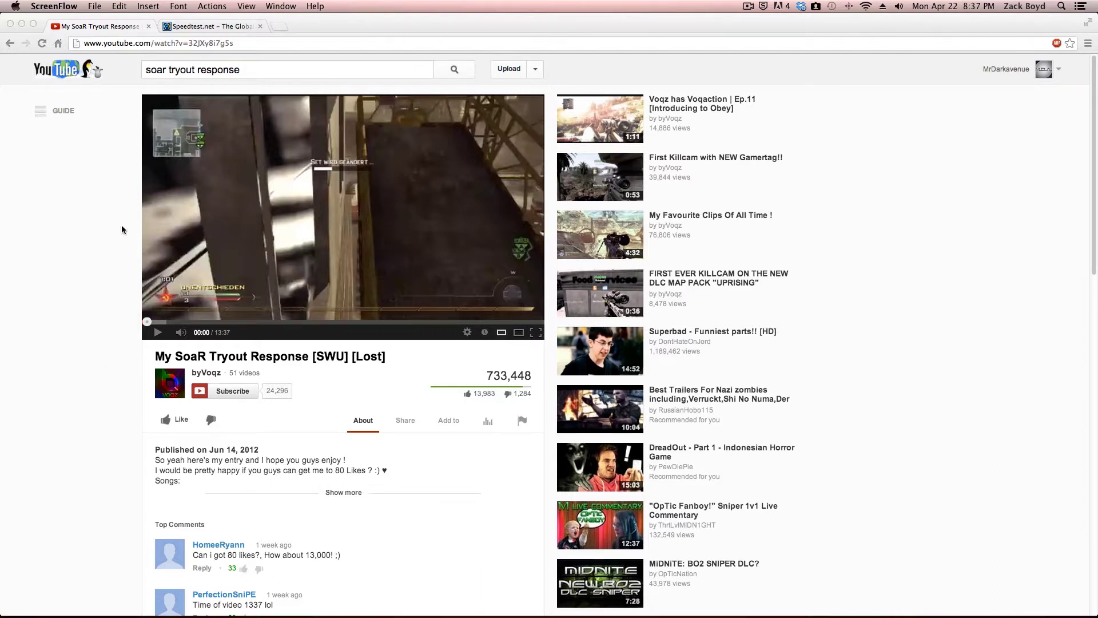
Set the SoaR tryout video to 720p HD and pause it at 00:00
left_click(56, 215)
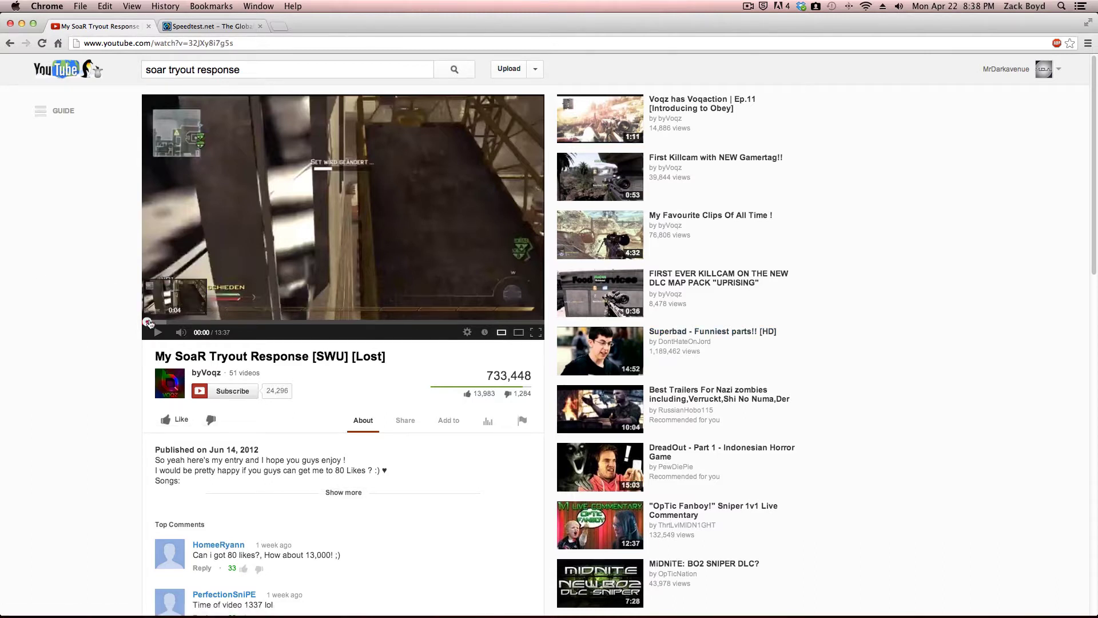
mouse_move(506, 323)
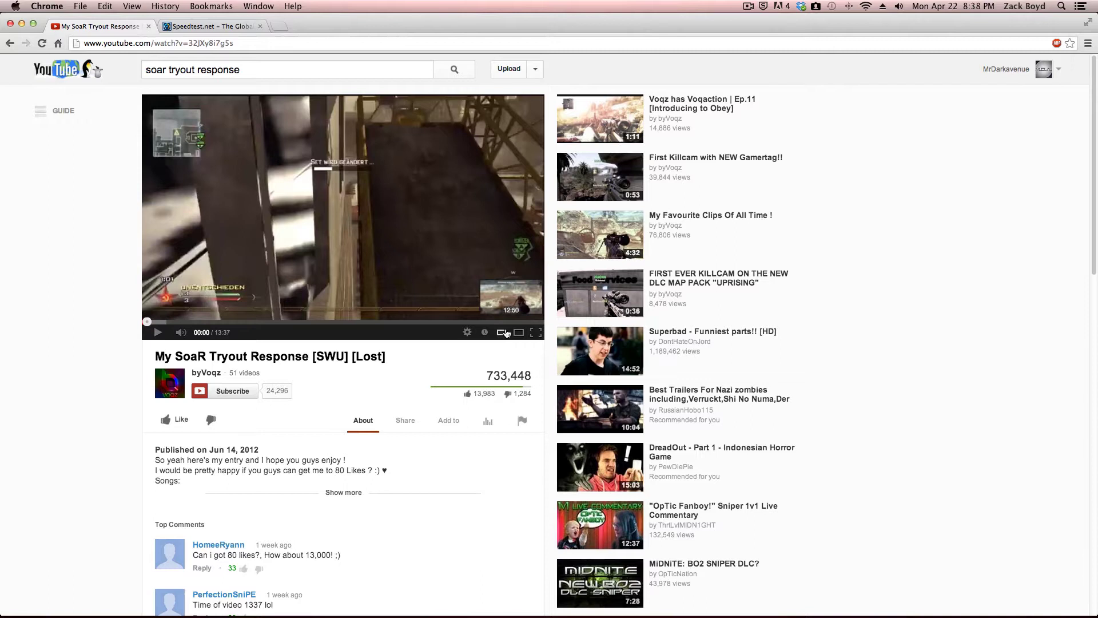
left_click(468, 331)
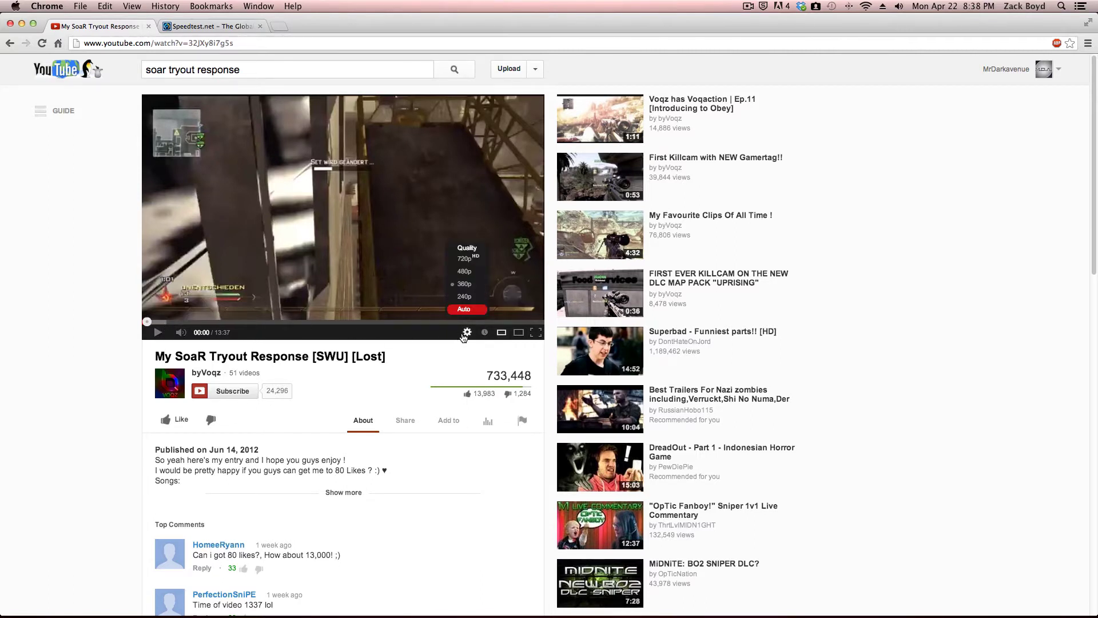
left_click(465, 332)
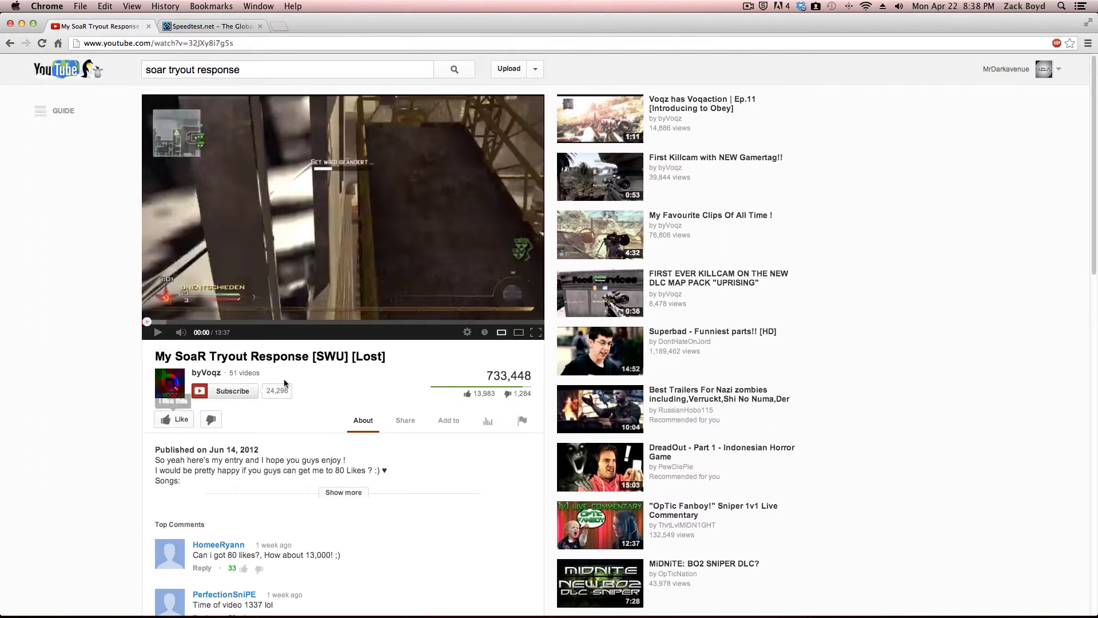
left_click(466, 332)
left_click(477, 260)
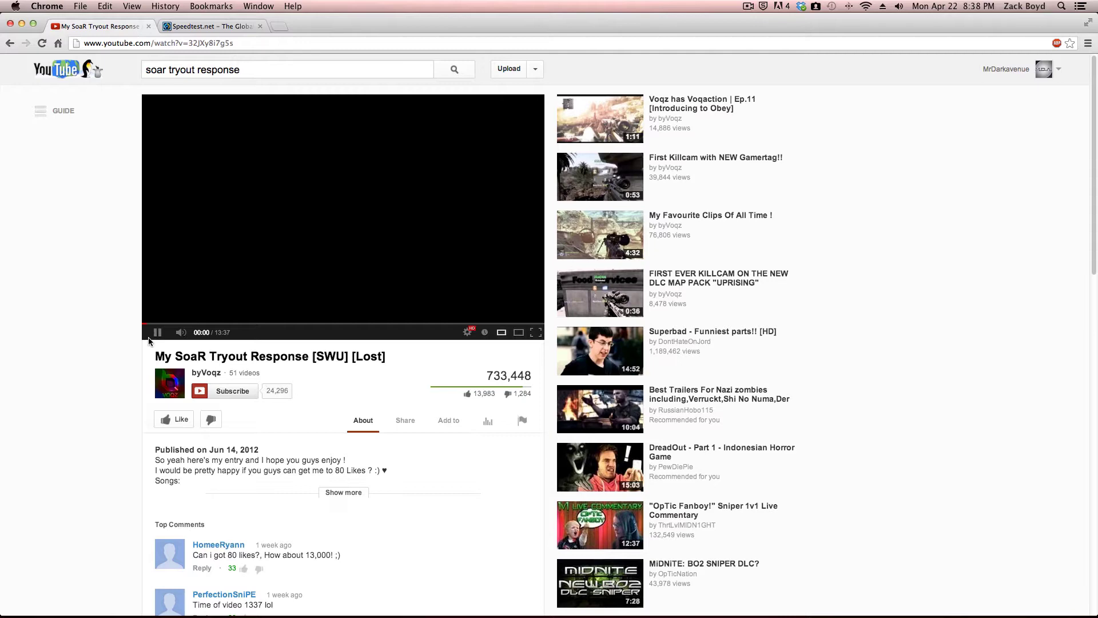
left_click(157, 332)
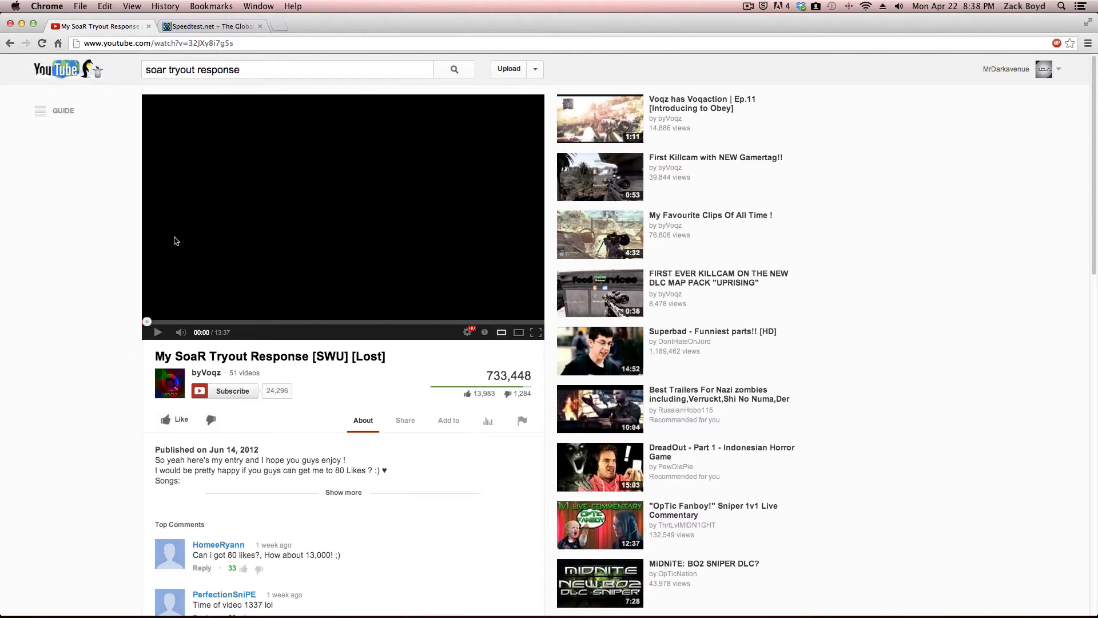
scroll(127, 251, "down", 3)
scroll(127, 251, "up", 3)
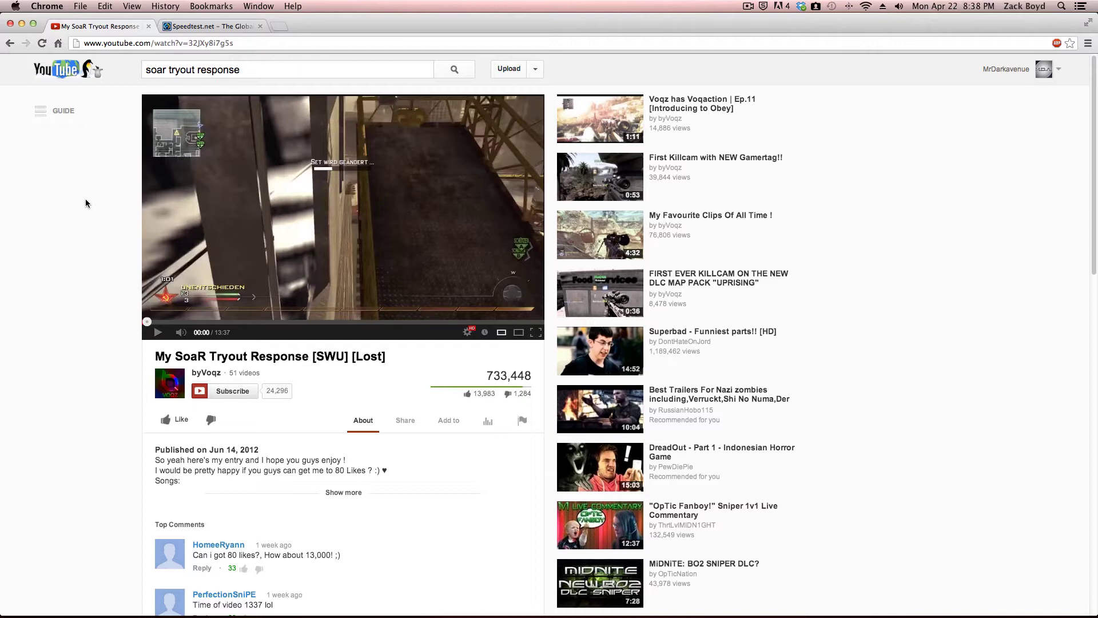
Switch to Speedtest.net and open My Results to compare past tests
left_click(210, 27)
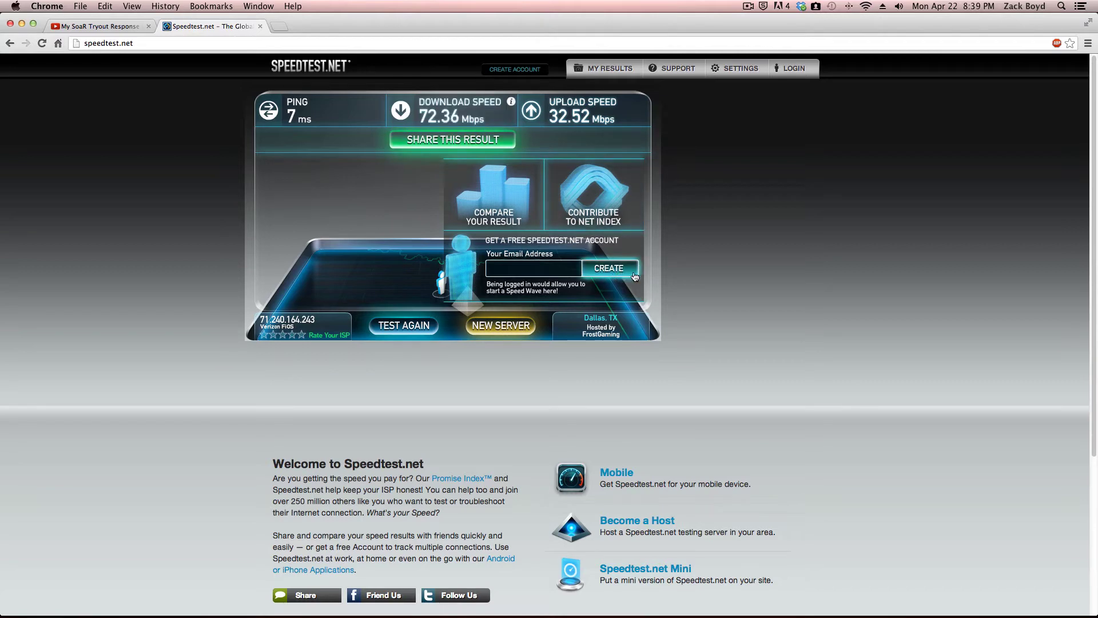
left_click(600, 206)
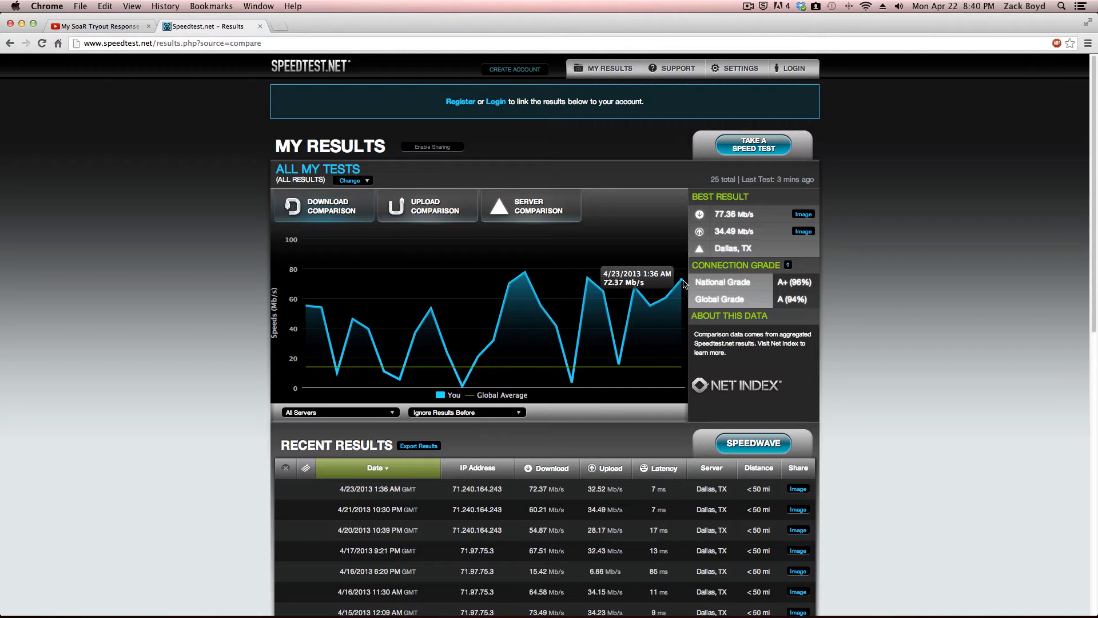
Go back to the Speedtest.net home page and run a new test: 68.97 down, 31.11 up
left_click(11, 44)
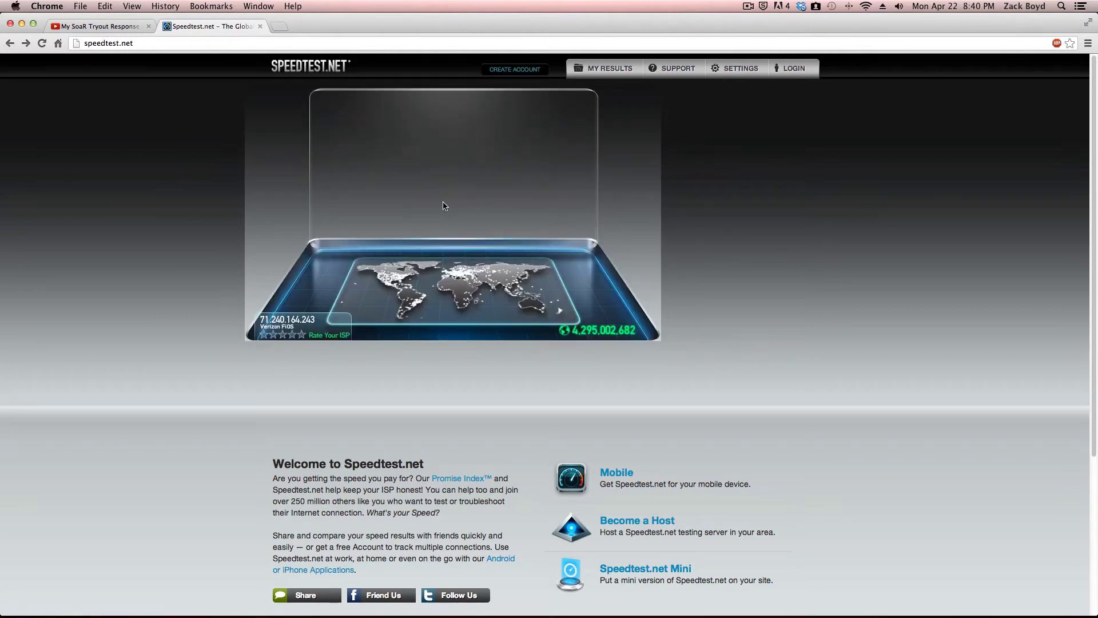
left_click(456, 113)
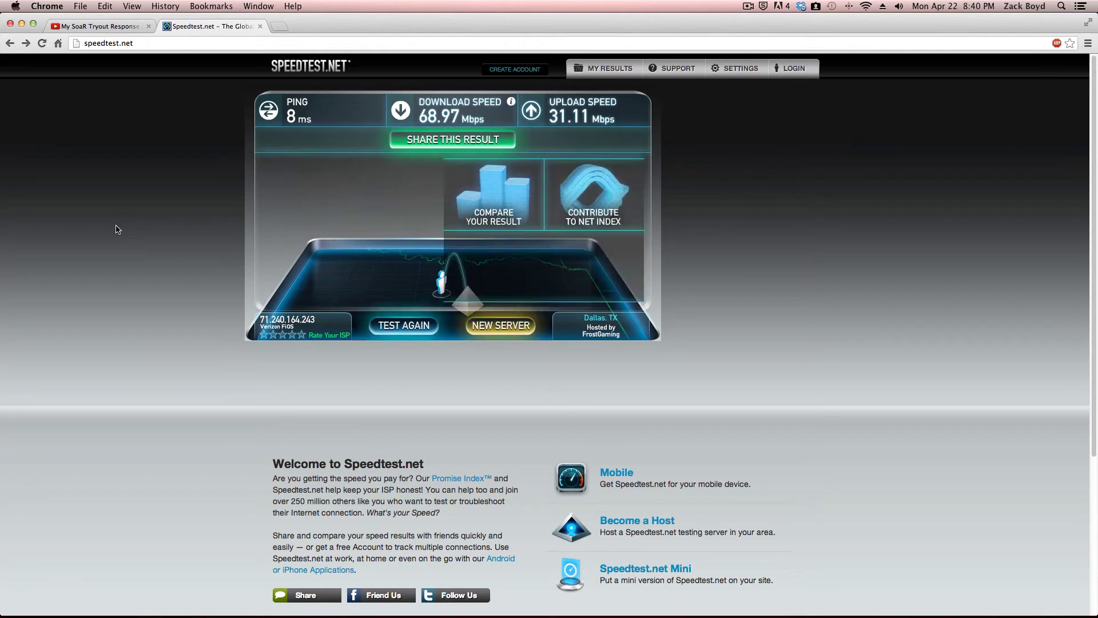
Hide Chrome to view the desktop, then bring back the YouTube tryout tab
left_click(97, 27)
key("super+h")
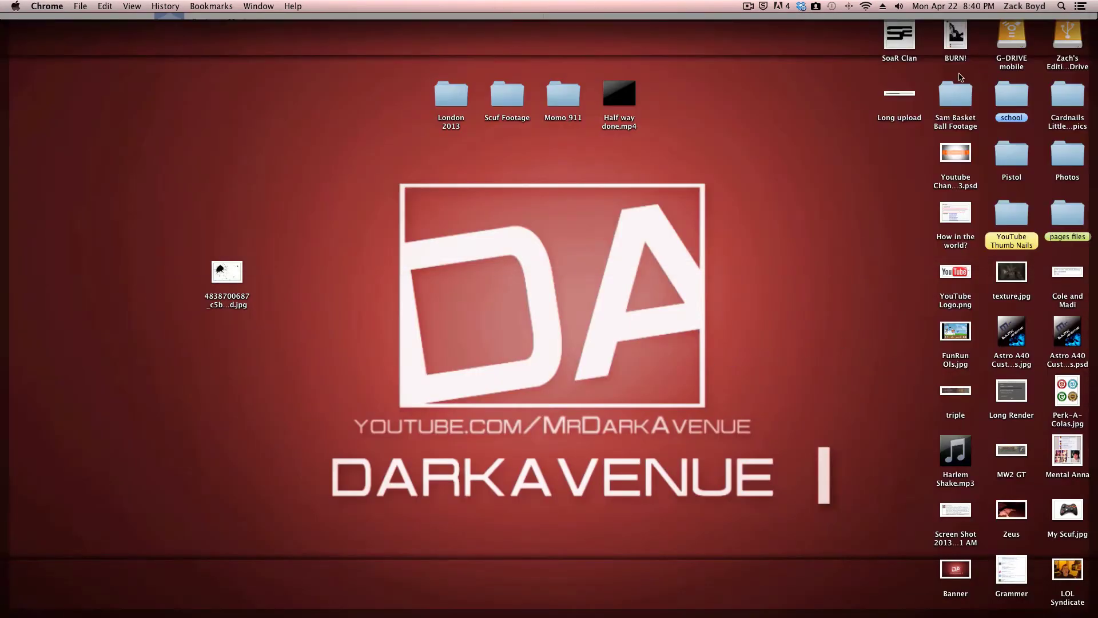
left_click(855, 332)
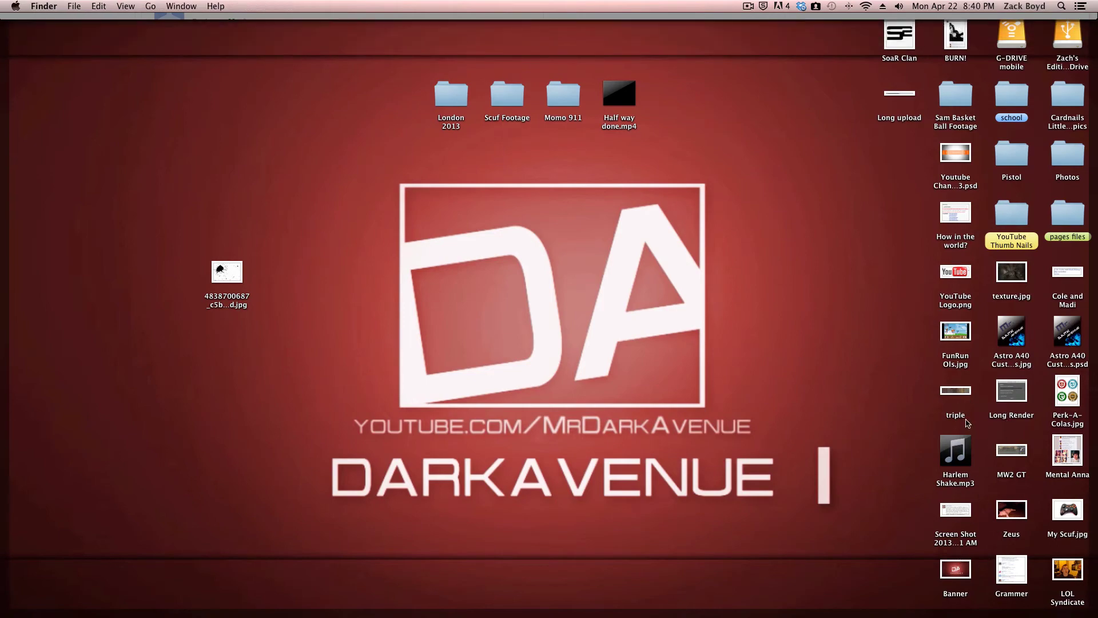
key("super+Tab")
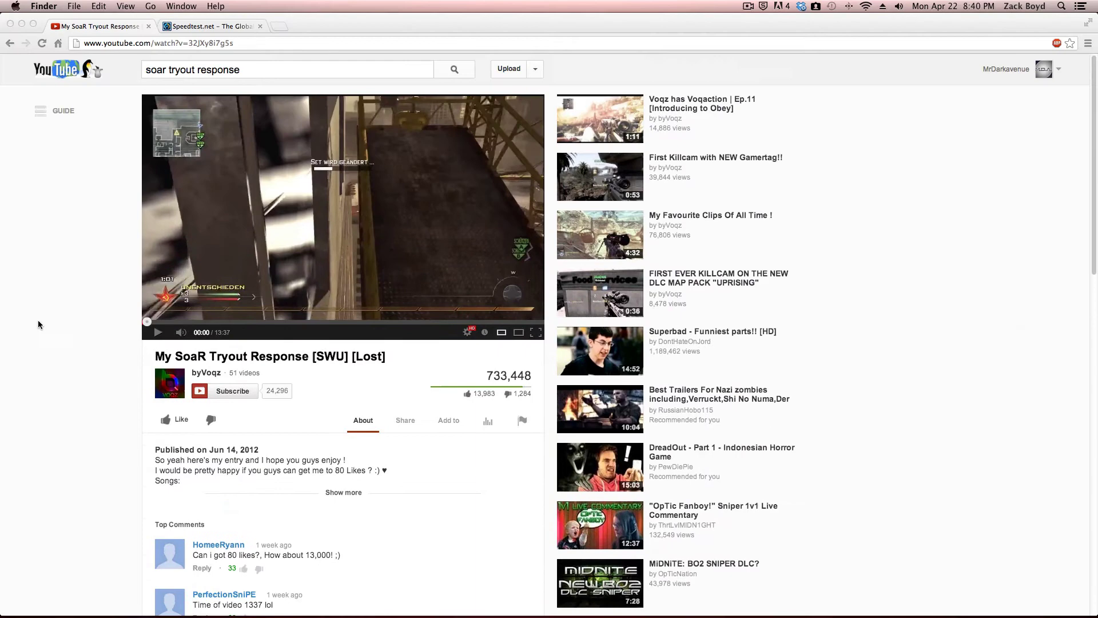
Reload the tryout video, watch it full screen to 00:05, then return to Speedtest.net
left_click(42, 43)
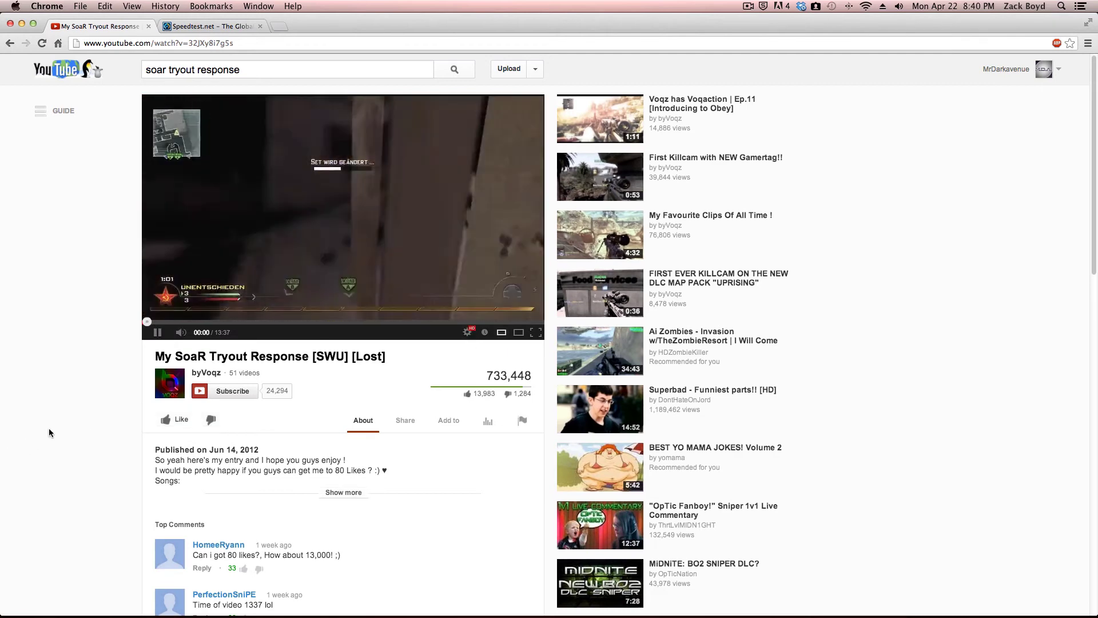
double_click(468, 330)
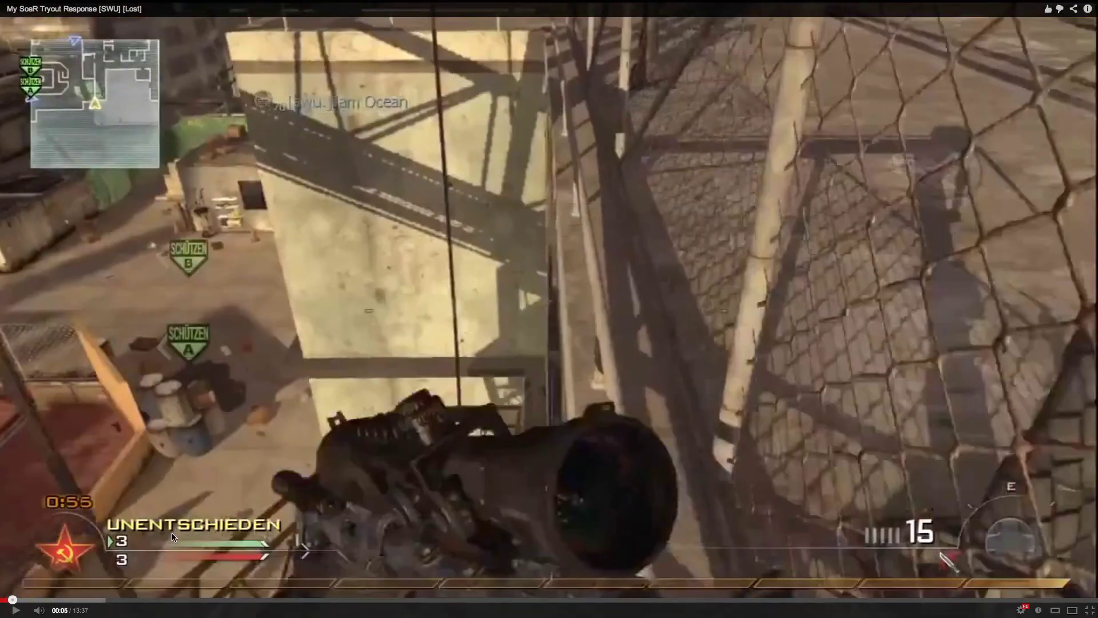
key("Escape")
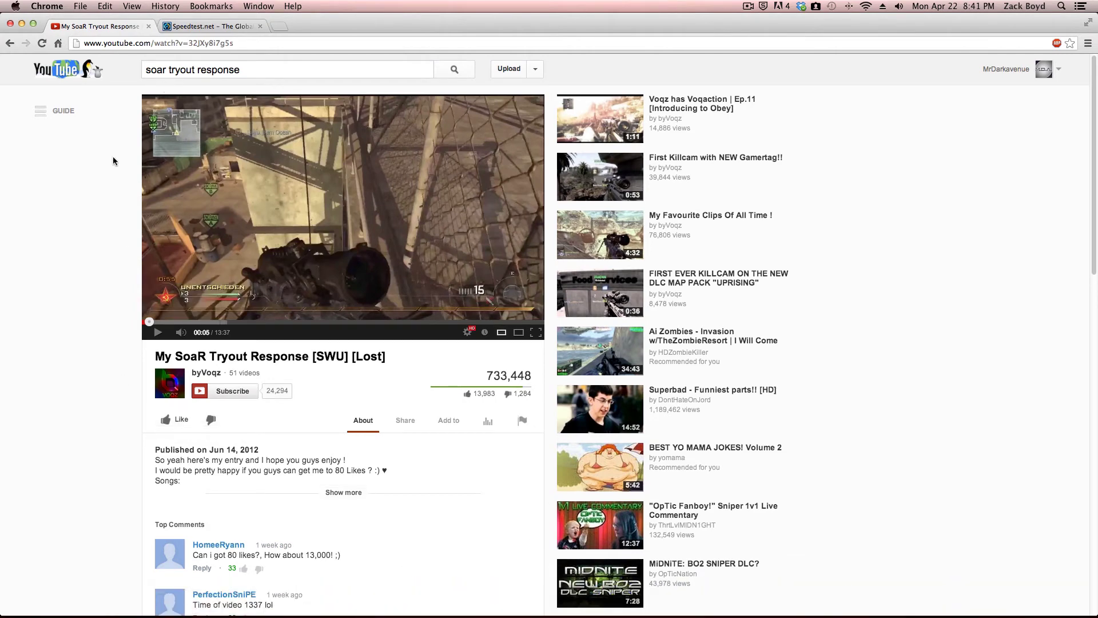
left_click(207, 27)
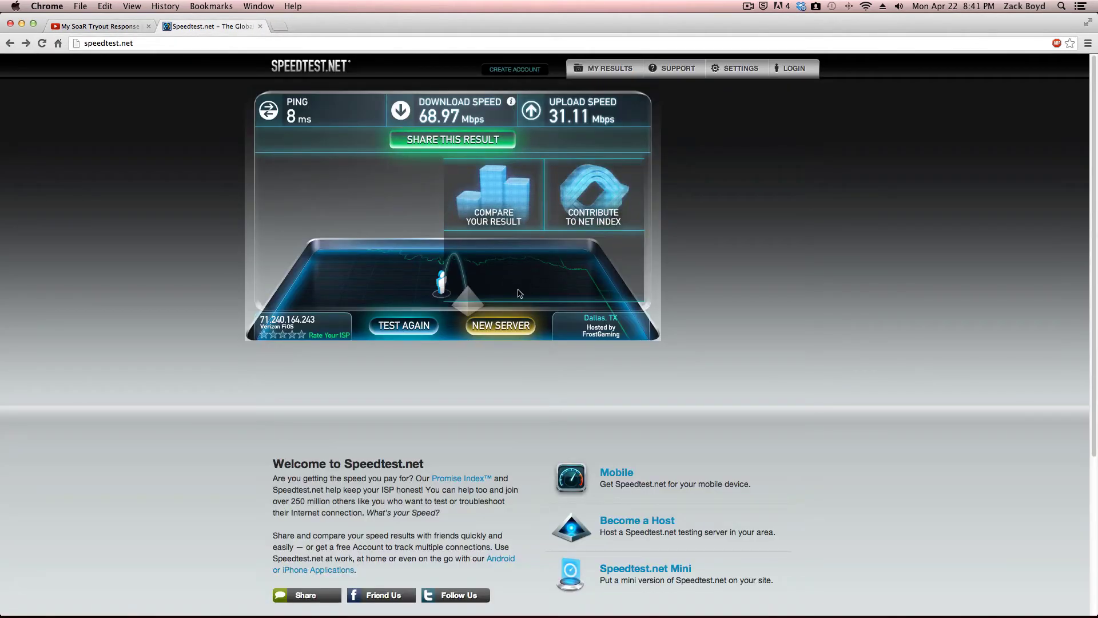
Rerun the Speedtest.net test, getting 16 ms ping and 66.87 Mbps download
left_click(403, 326)
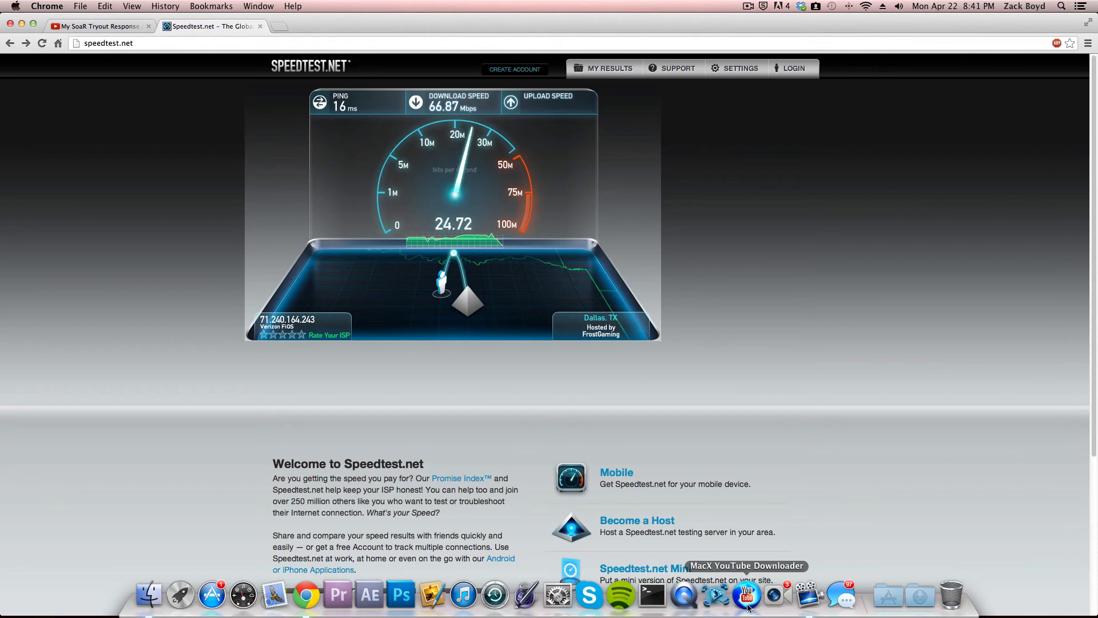
Launch MacX YouTube Downloader and cancel its update check
left_click(747, 595)
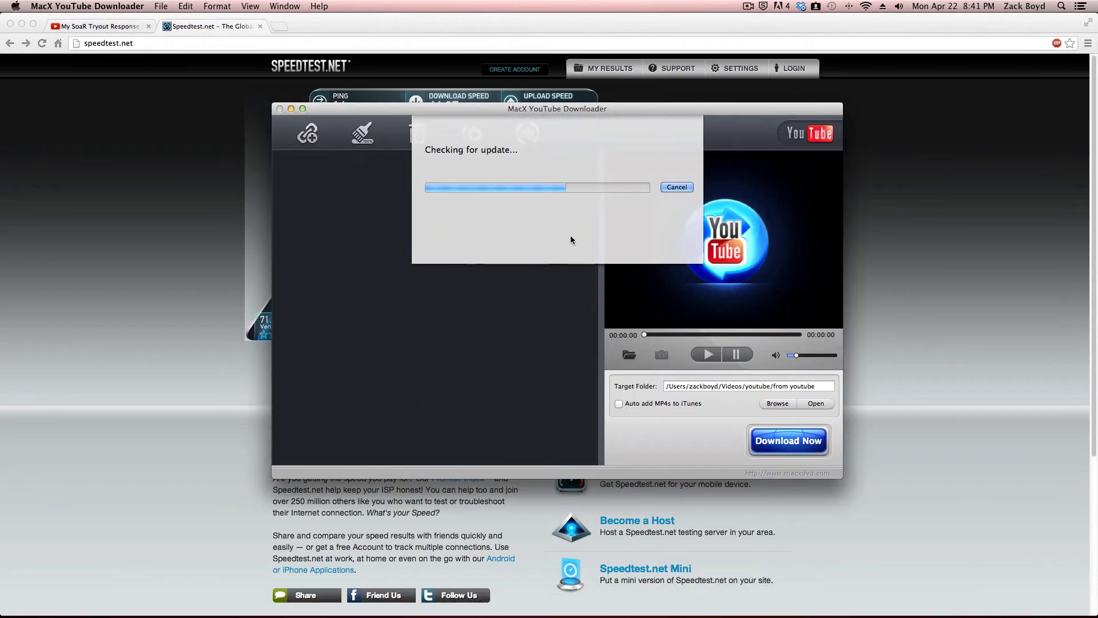
left_click(576, 298)
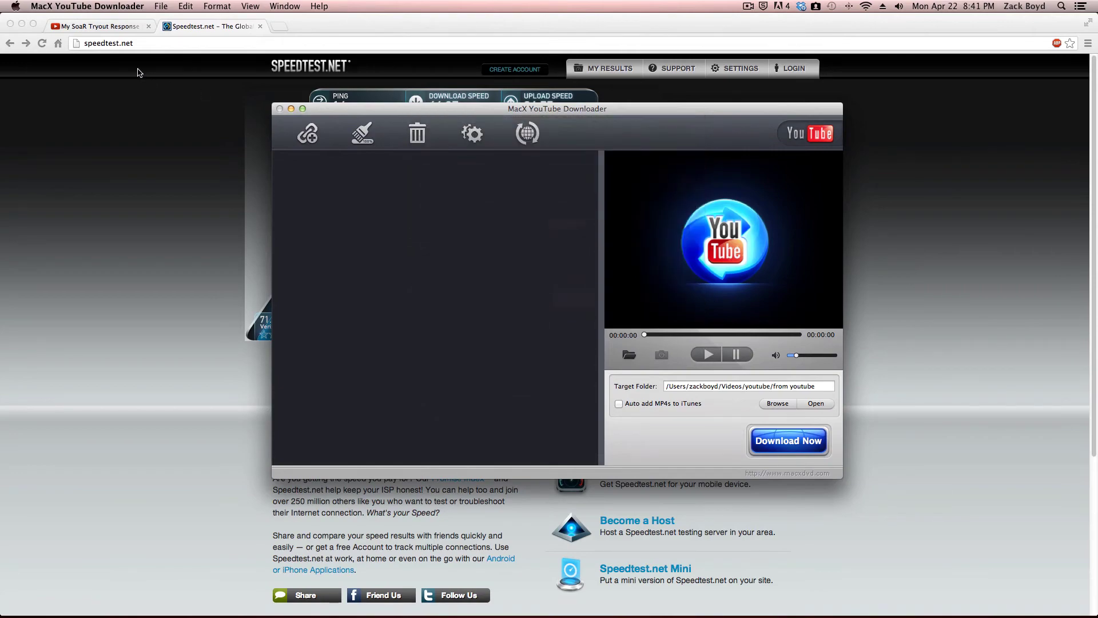
left_click(99, 26)
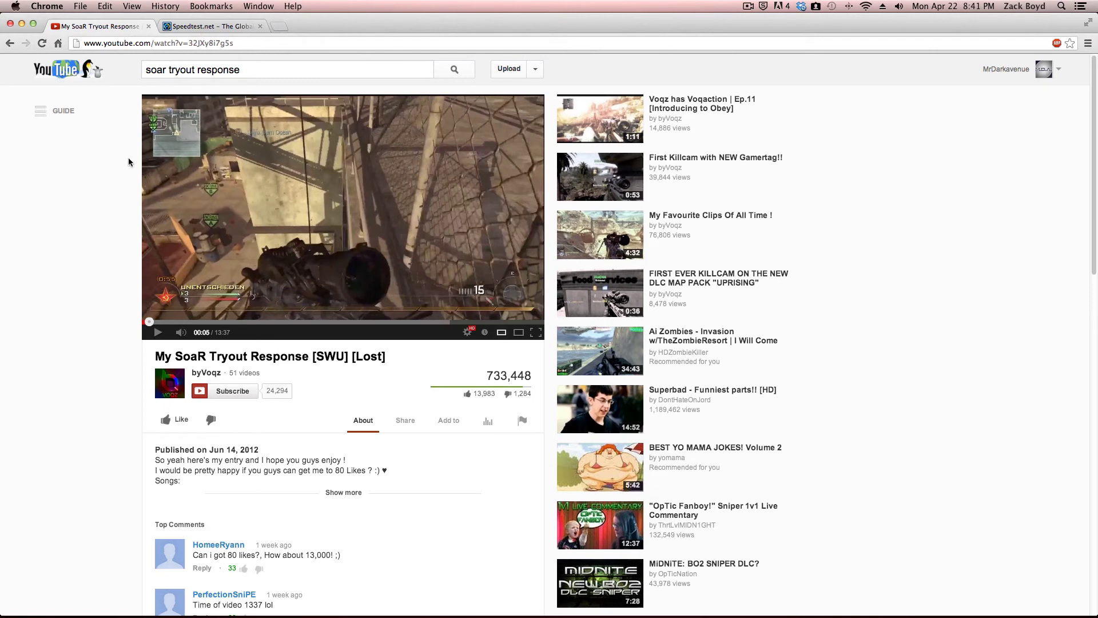
key("super+Tab")
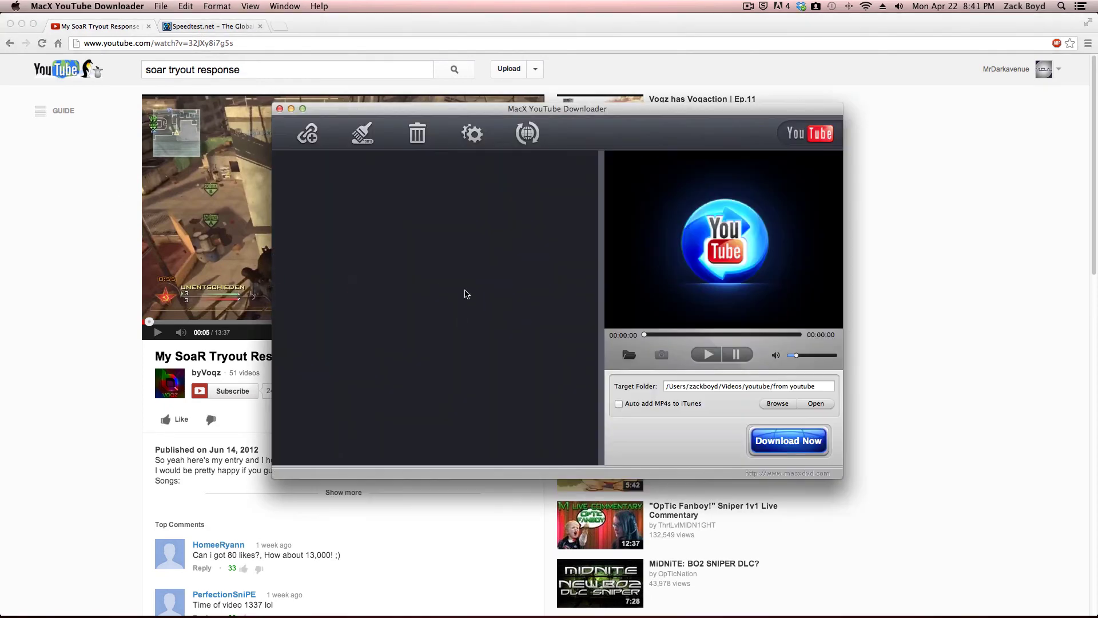
Drag the downloader window around the screen, then dismiss it
left_click_drag(450, 116, 440, 121)
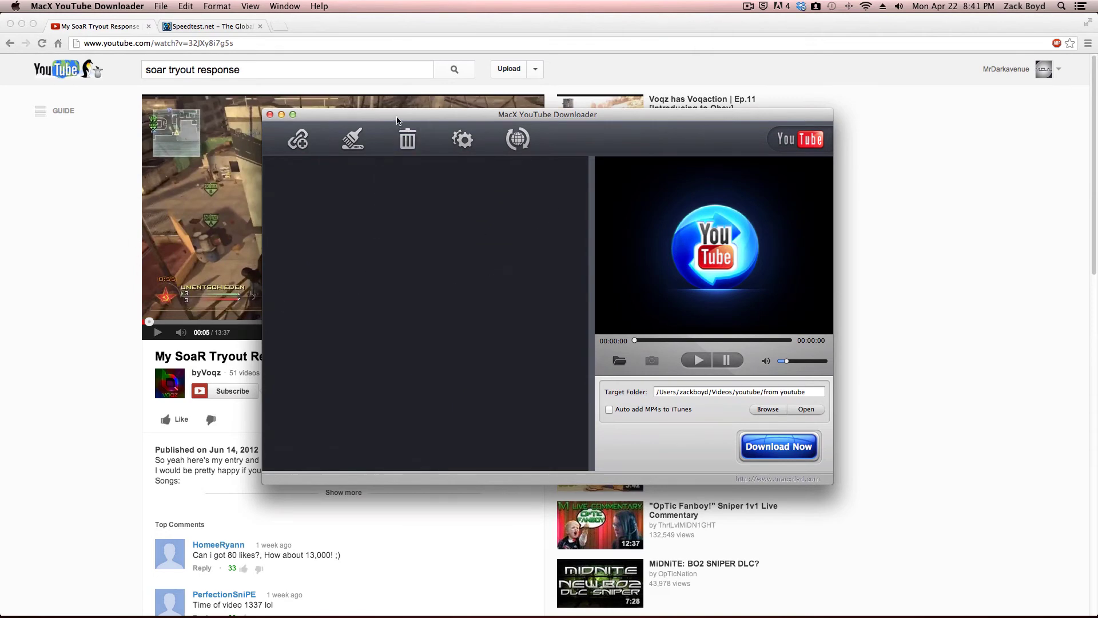
left_click_drag(397, 118, 393, 158)
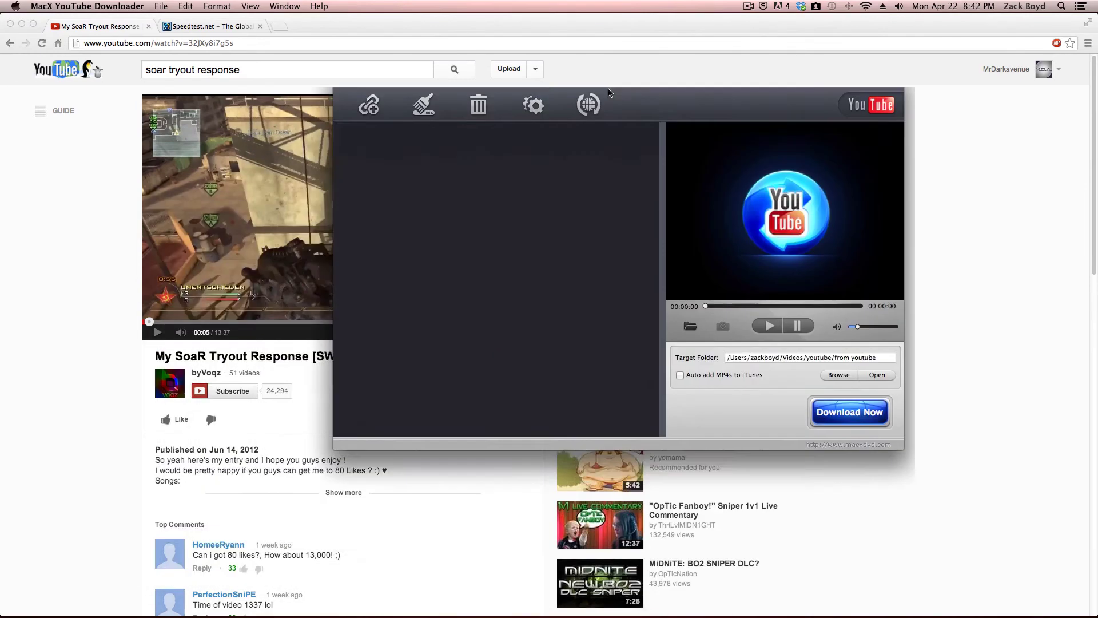
mouse_move(539, 163)
left_mouse_down()
mouse_move(587, 96)
mouse_move(583, 111)
left_mouse_up()
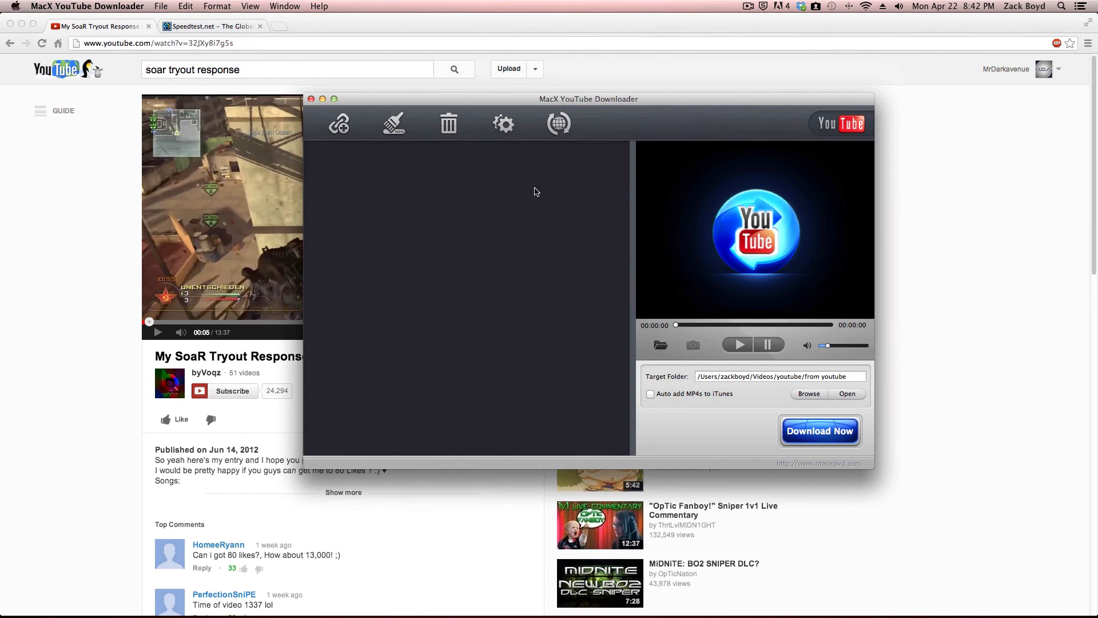
left_click(81, 295)
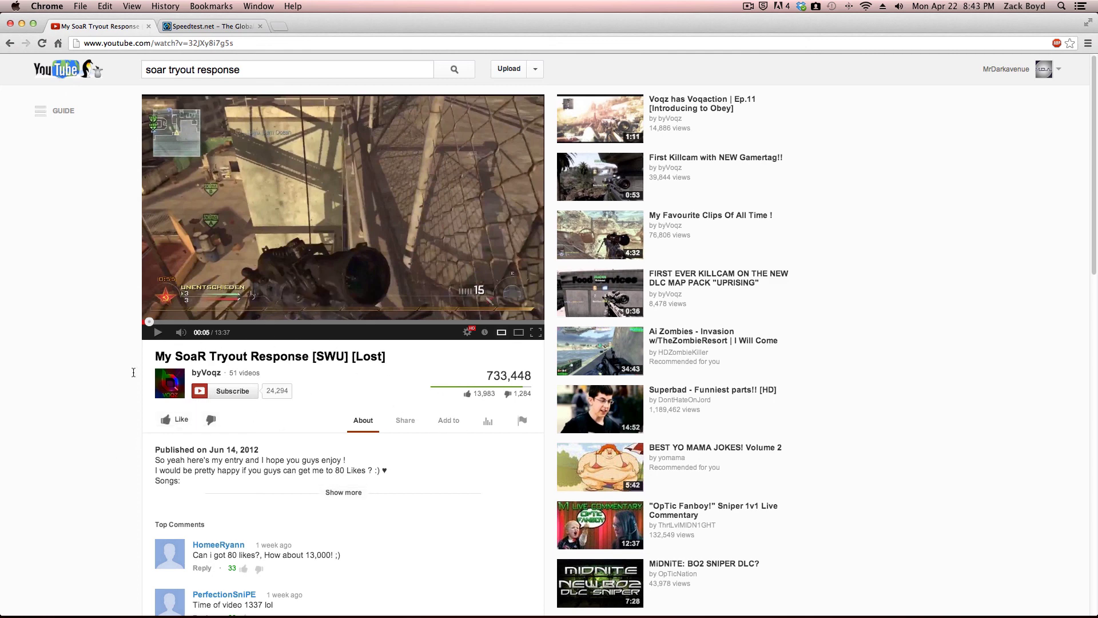
Go to YouTube's home page with subscription uploads and Recommended for you videos
left_click(77, 75)
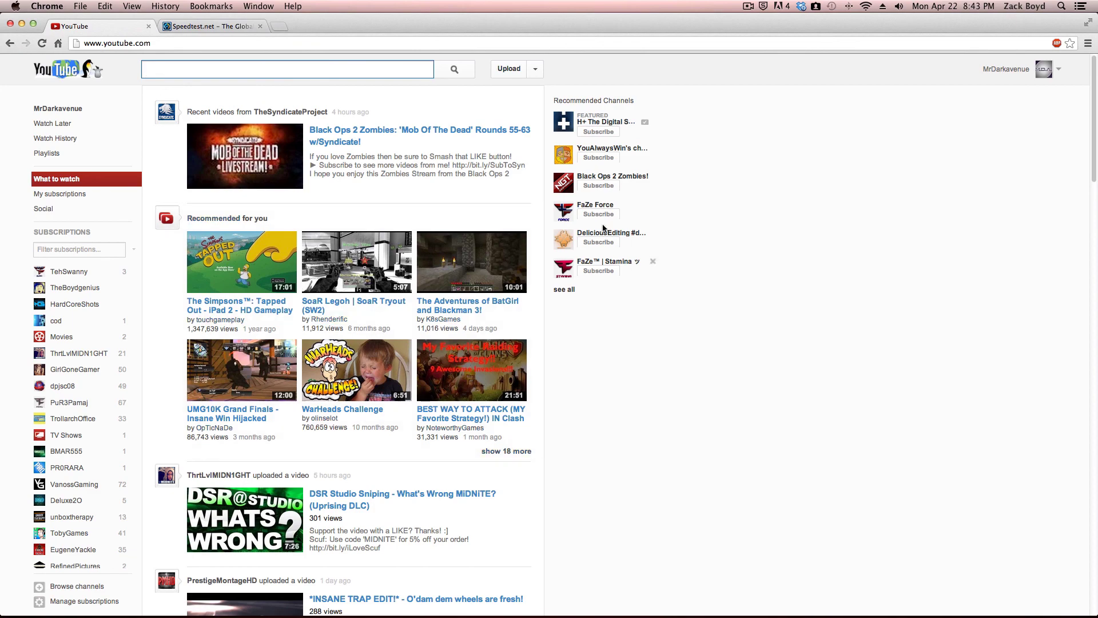
scroll(580, 414, "down", 5)
scroll(580, 414, "down", 3)
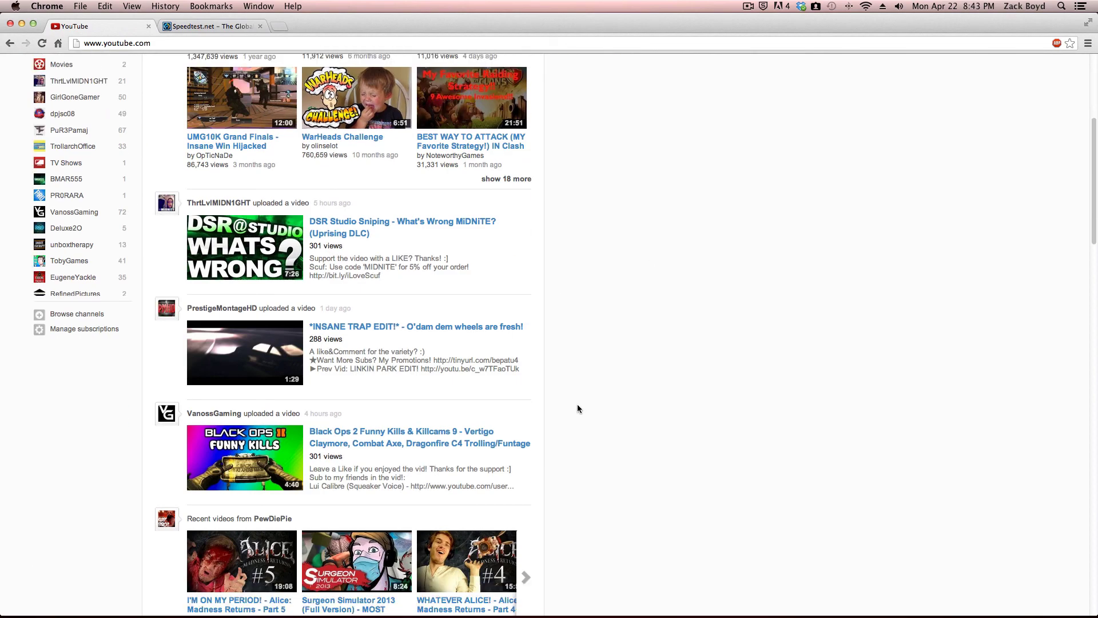
scroll(579, 408, "up", 8)
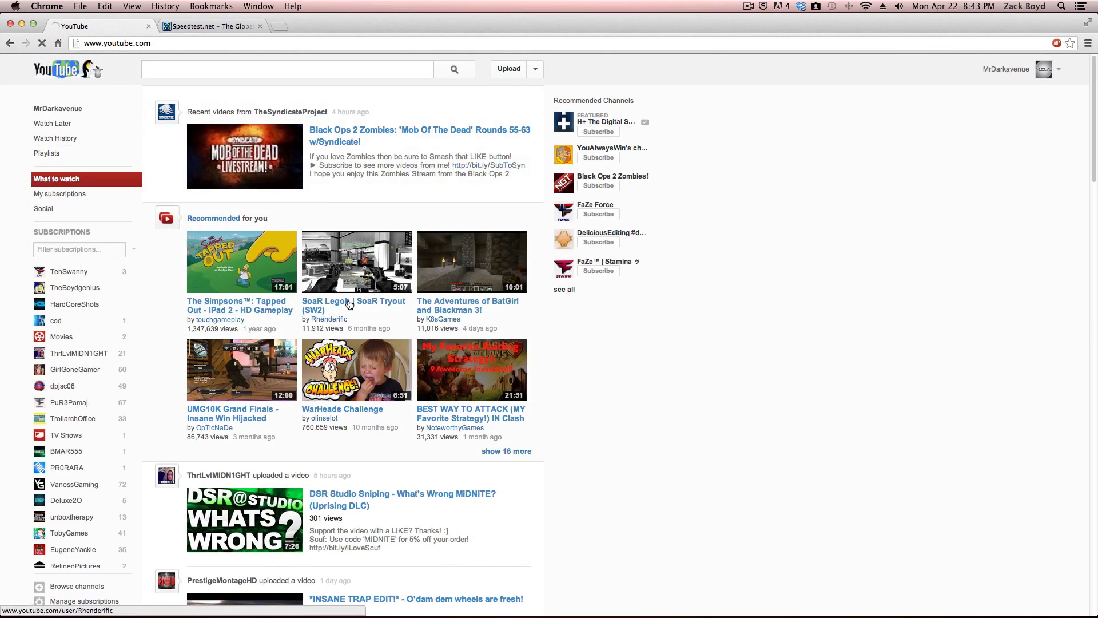